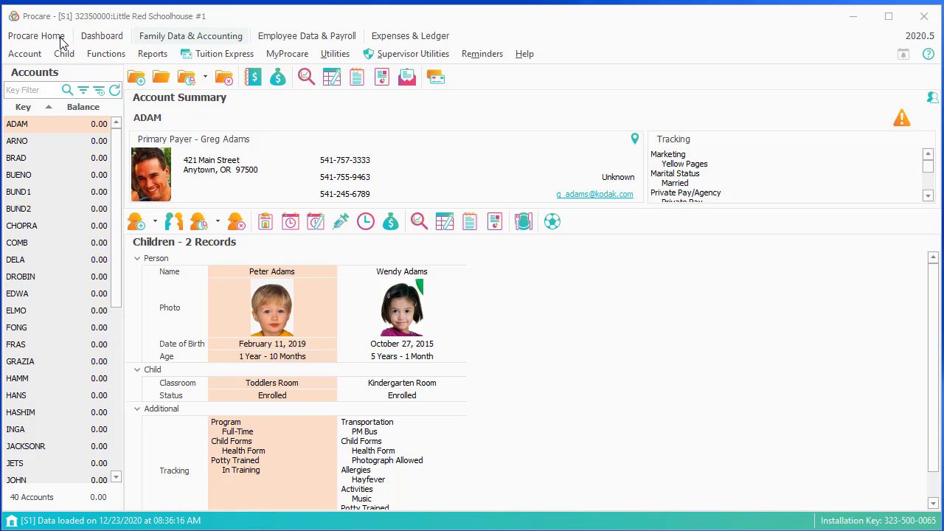
# Step: From Home, open Configuration > System and launch Regions & Schools under Locations & Users
pyautogui.click(36, 37)
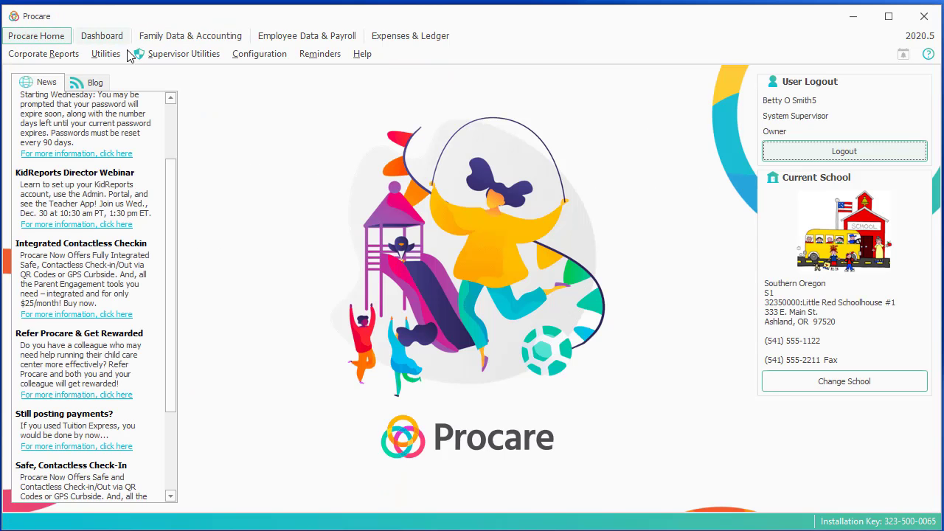
pyautogui.click(238, 56)
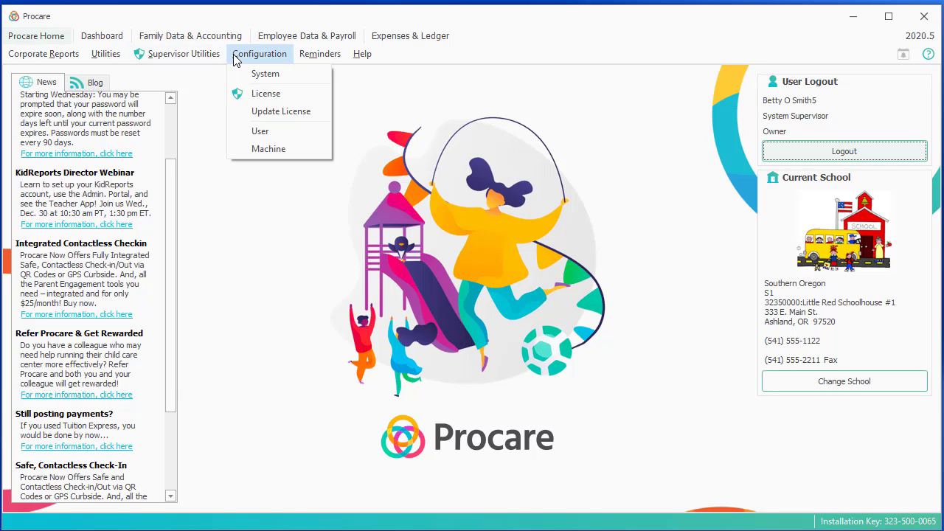
pyautogui.click(305, 81)
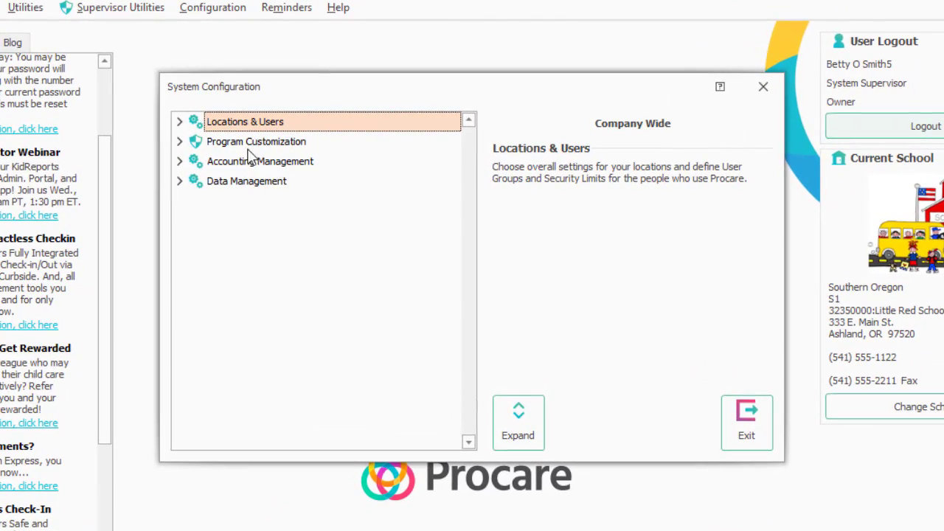
pyautogui.click(179, 122)
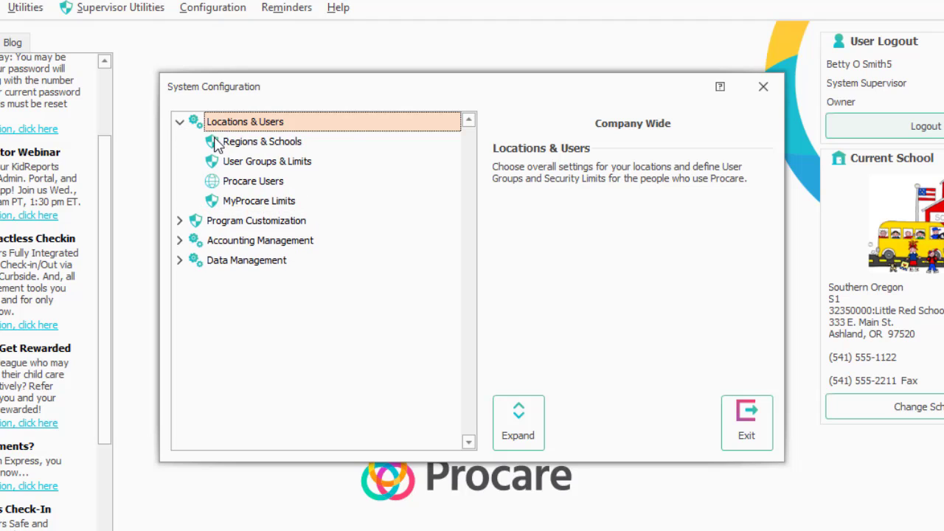
pyautogui.click(311, 145)
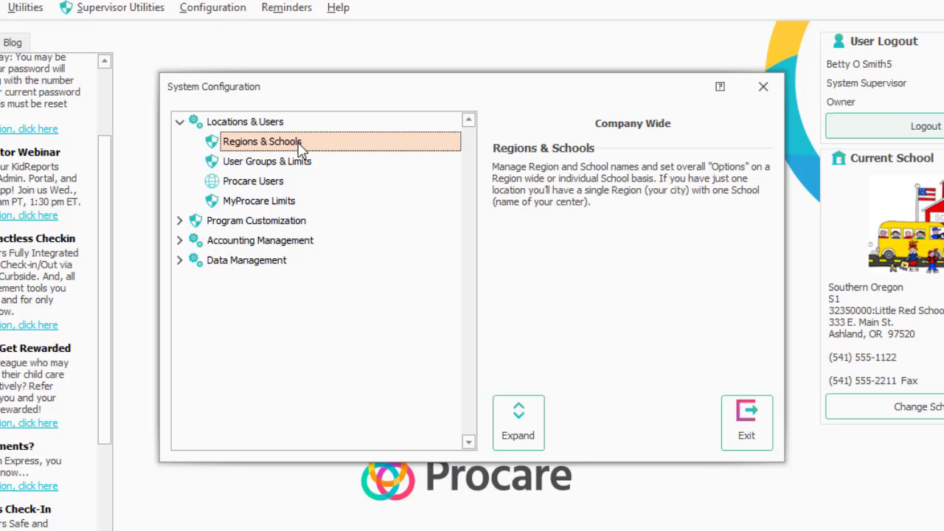
pyautogui.doubleClick(310, 148)
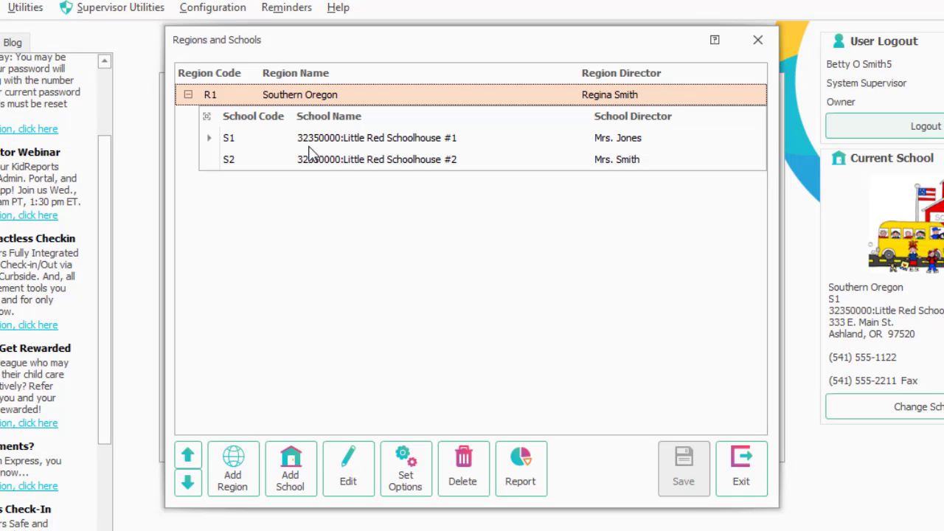
# Step: Set the Southern Oregon region's Family Accounting Days Back to 365, keeping Days Forward 30, and save
pyautogui.click(406, 475)
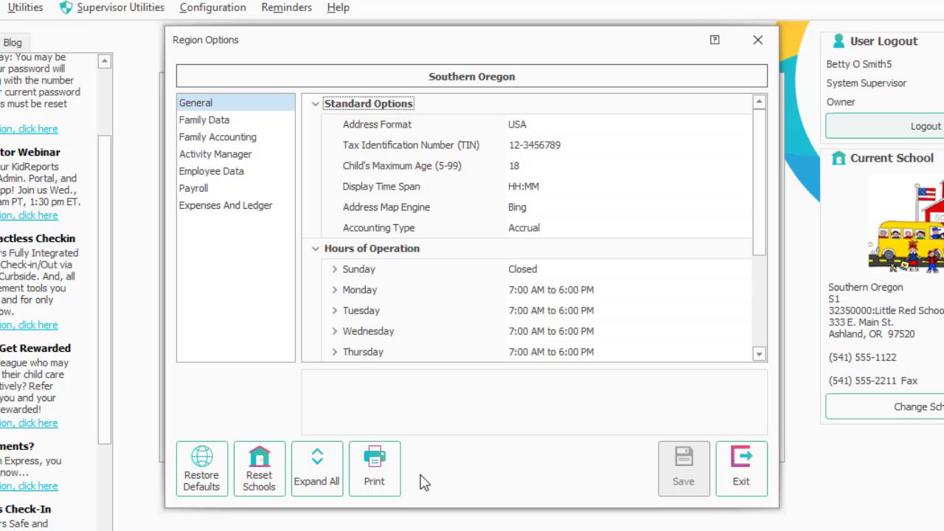
pyautogui.click(232, 141)
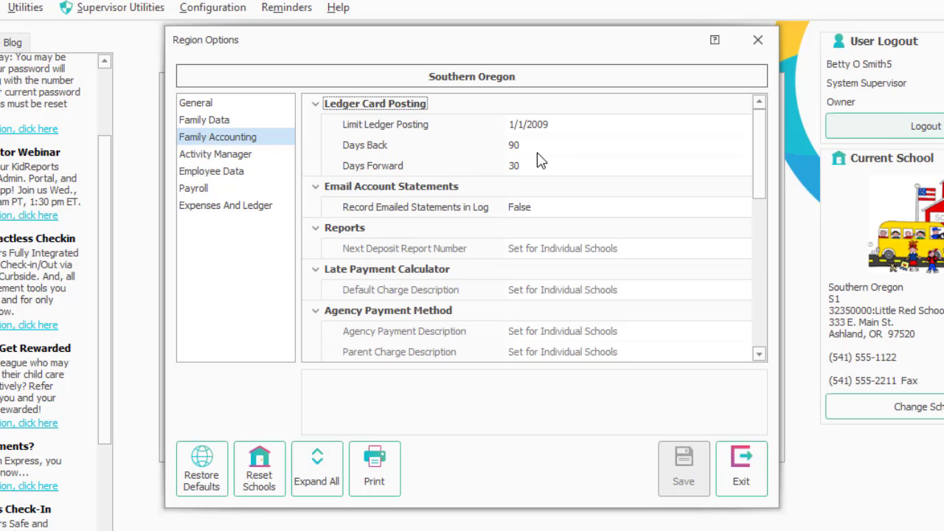
pyautogui.click(544, 149)
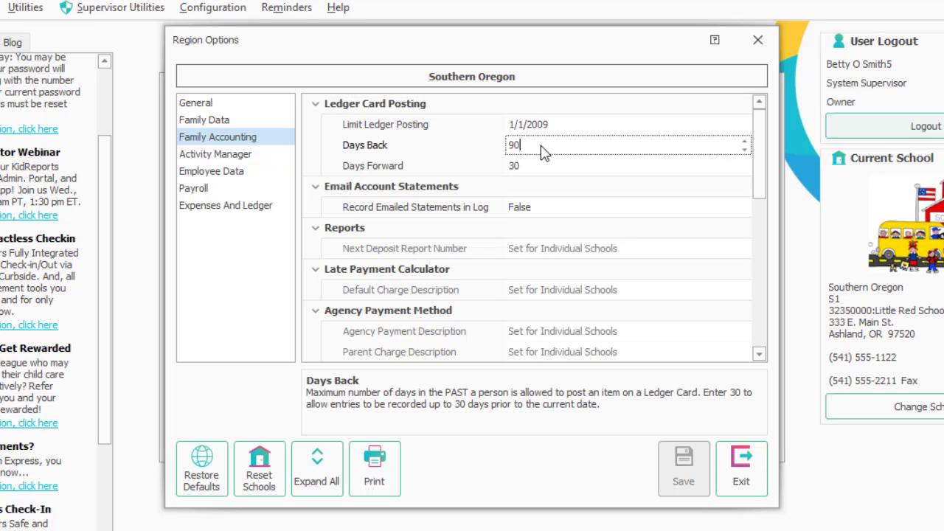
pyautogui.moveTo(537, 145); pyautogui.dragTo(482, 140)
pyautogui.write('180')
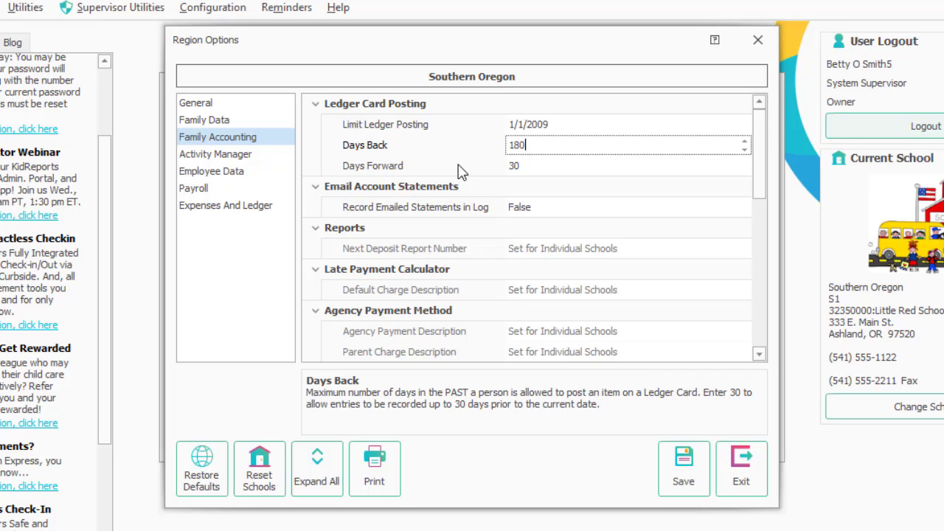
pyautogui.moveTo(551, 145); pyautogui.dragTo(497, 146)
pyautogui.write('365')
pyautogui.click(548, 169)
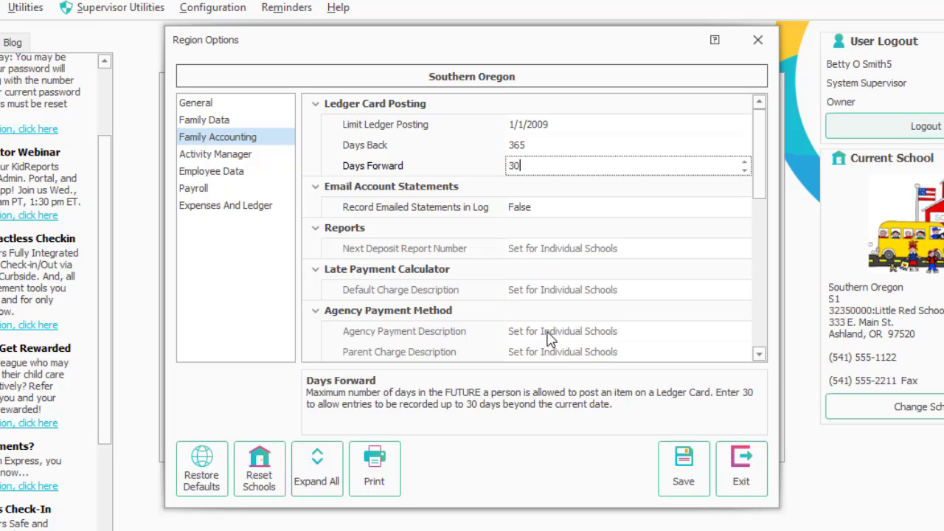
pyautogui.click(681, 475)
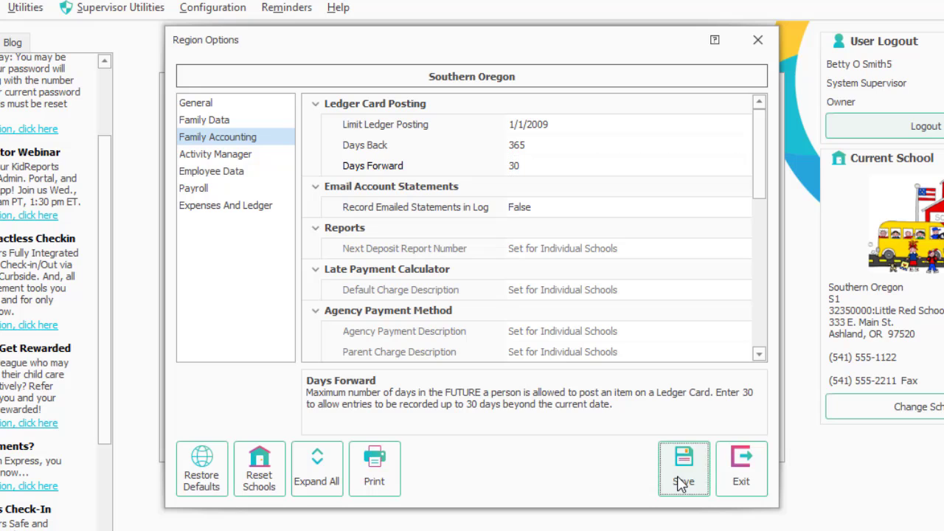
pyautogui.click(741, 481)
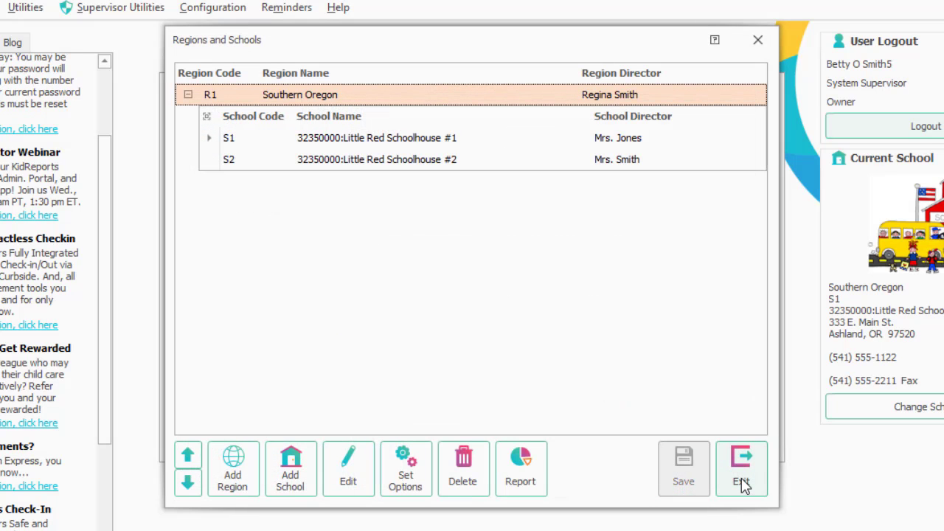
# Step: Close Regions and Schools and open Chart of Accounts under Accounting Management
pyautogui.click(742, 483)
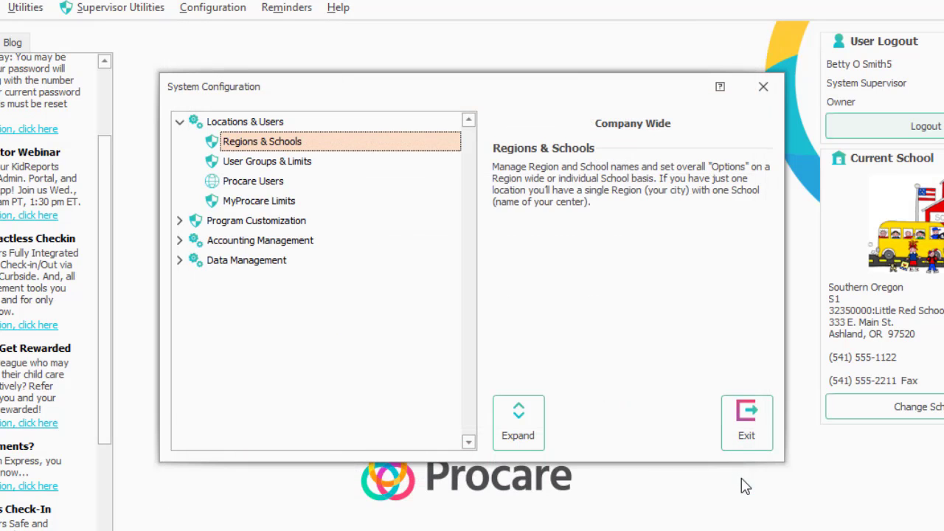
pyautogui.click(231, 243)
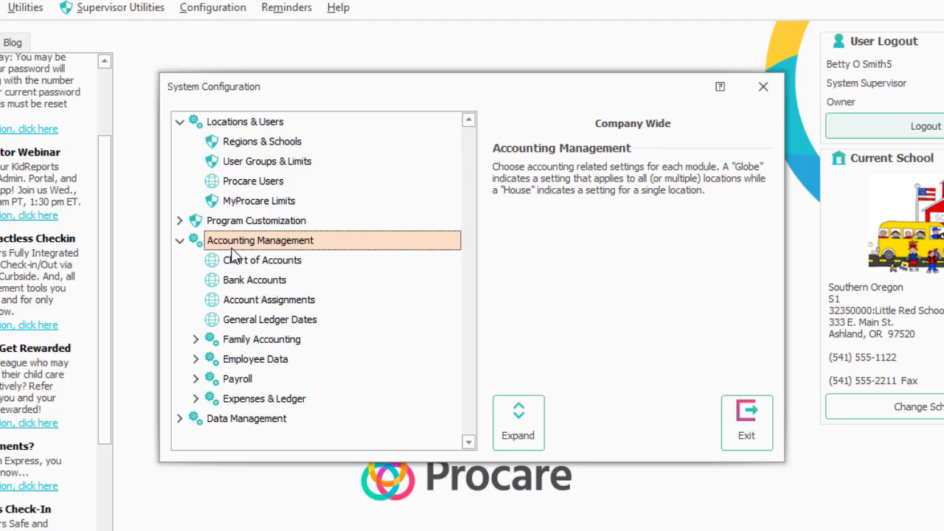
pyautogui.click(305, 267)
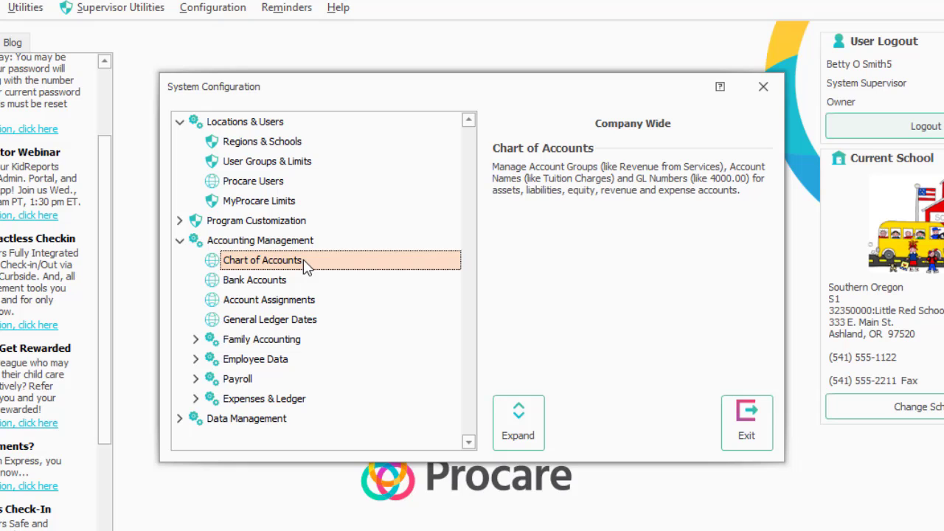
pyautogui.doubleClick(305, 267)
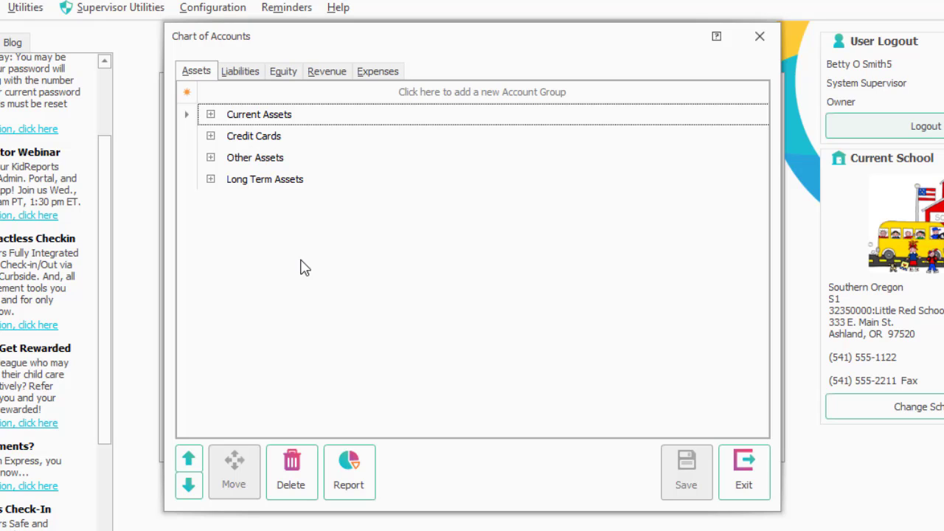
# Step: Inspect the Tuition account under Revenue From Services, then close the Chart of Accounts
pyautogui.click(329, 74)
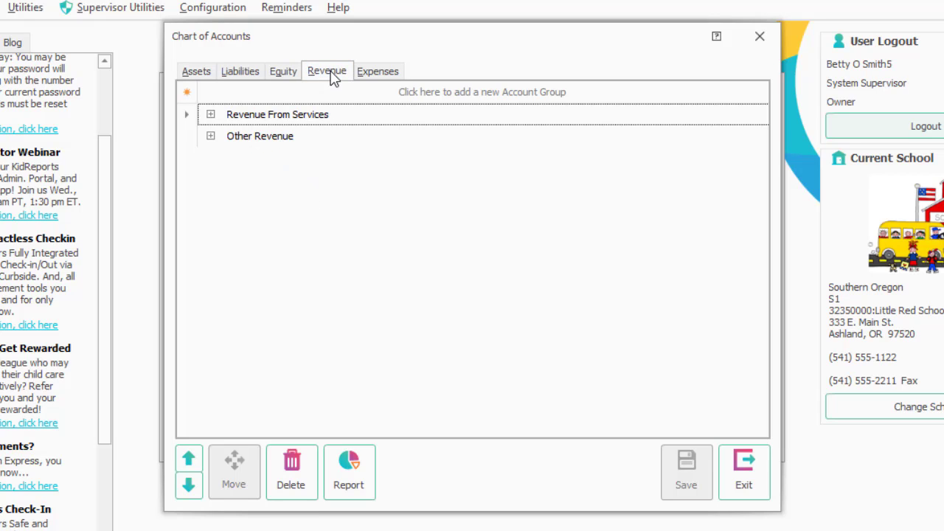
pyautogui.click(210, 116)
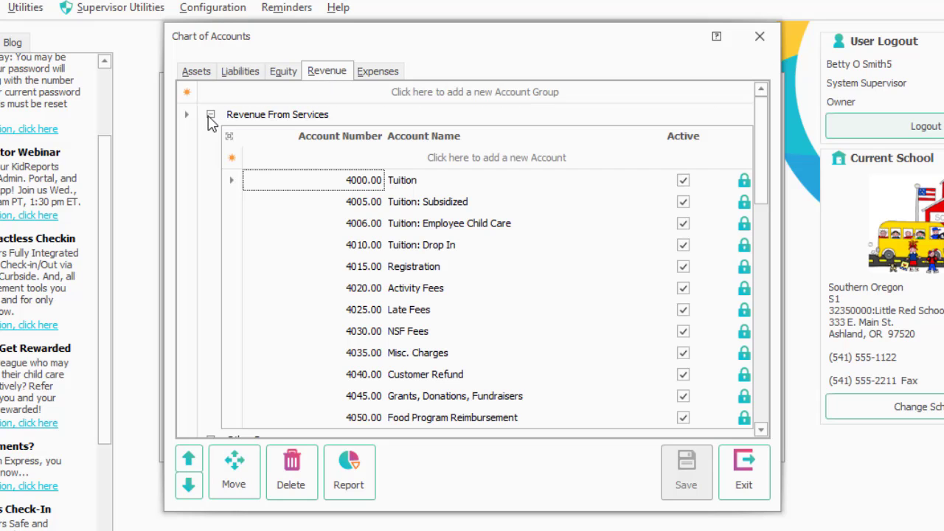
pyautogui.click(440, 180)
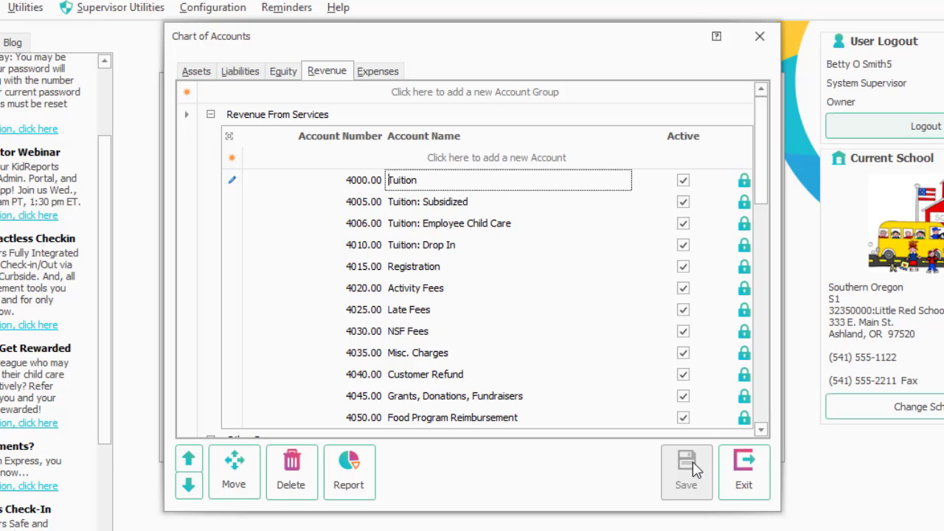
pyautogui.click(745, 476)
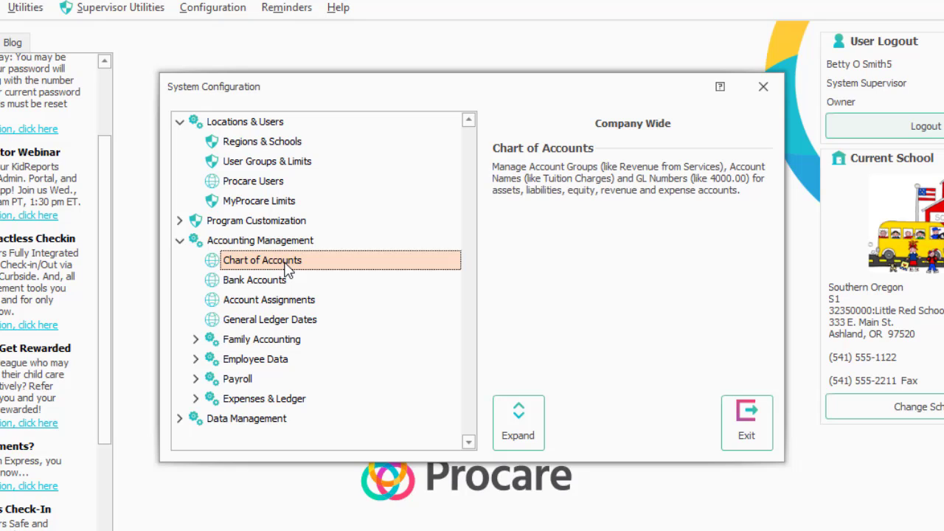
# Step: Open Family Accounting's Charge / Credit Descriptions and begin a new Tuition Charge entry
pyautogui.doubleClick(300, 340)
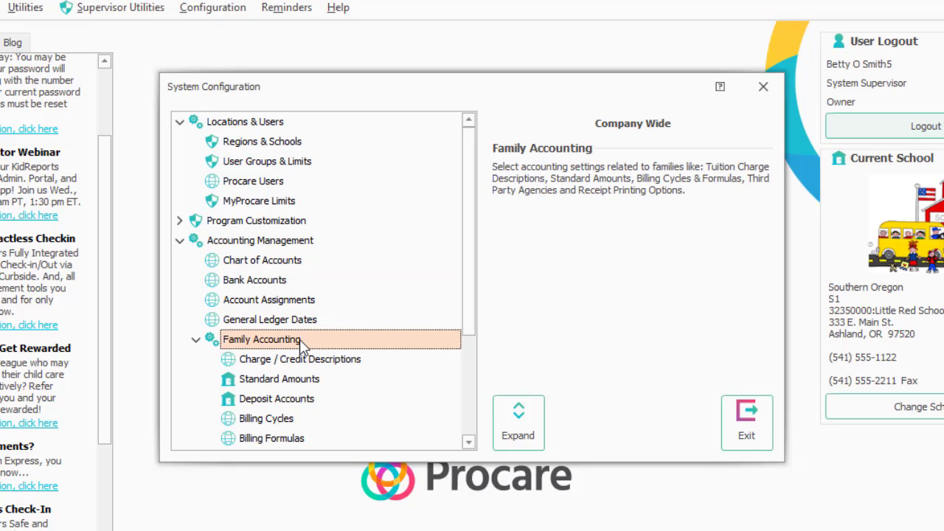
pyautogui.click(371, 367)
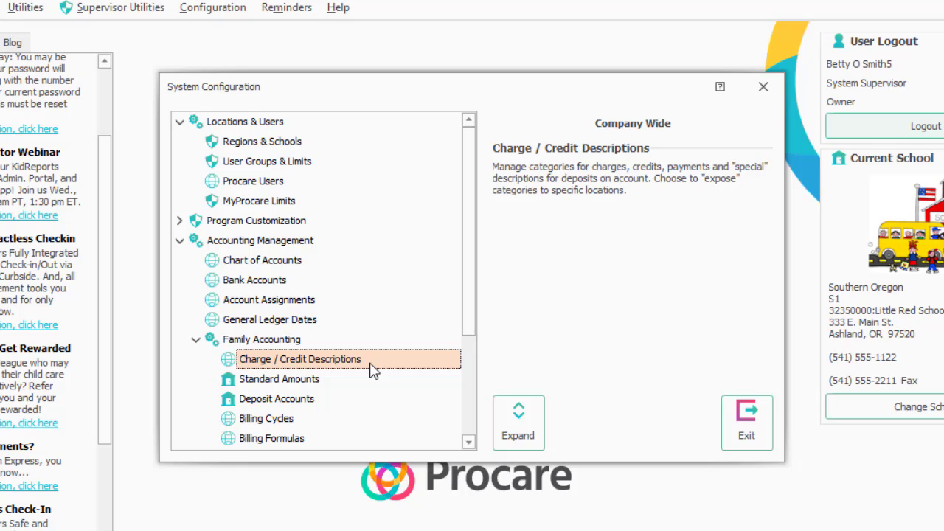
pyautogui.doubleClick(372, 366)
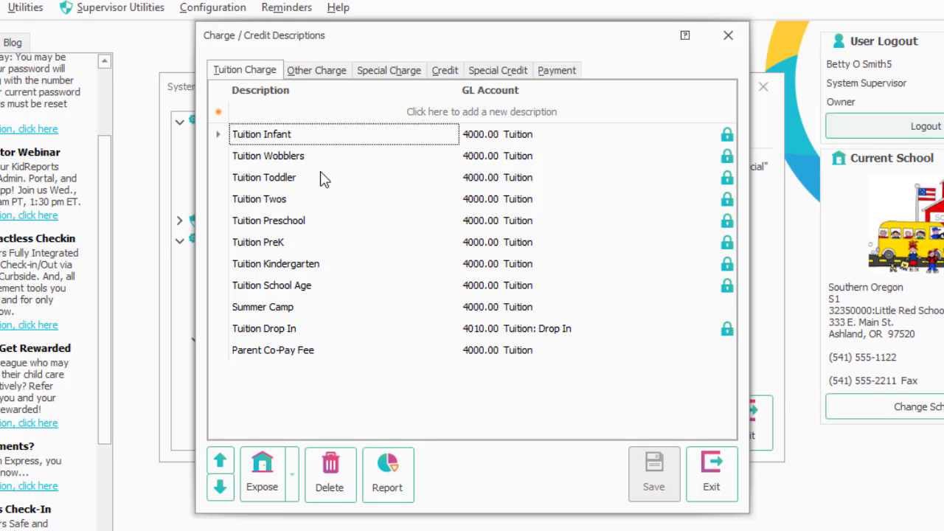
pyautogui.click(324, 71)
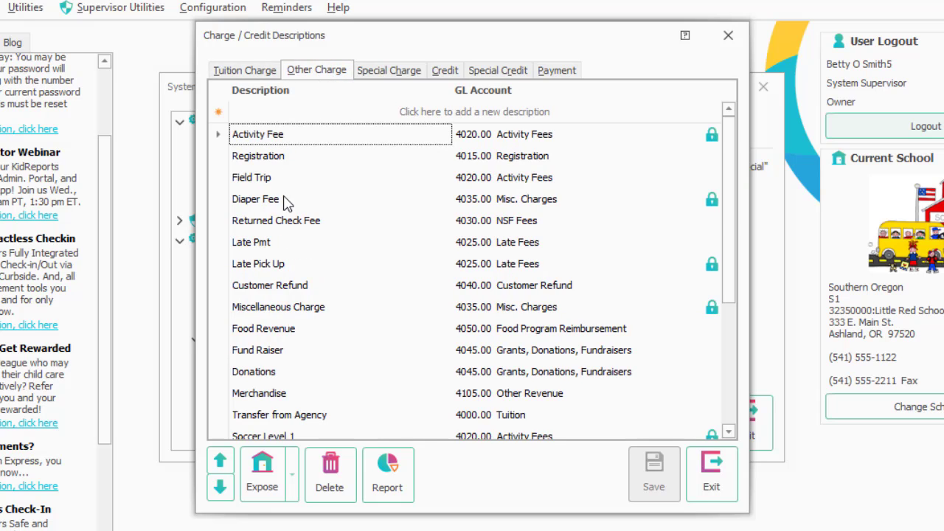
pyautogui.click(267, 78)
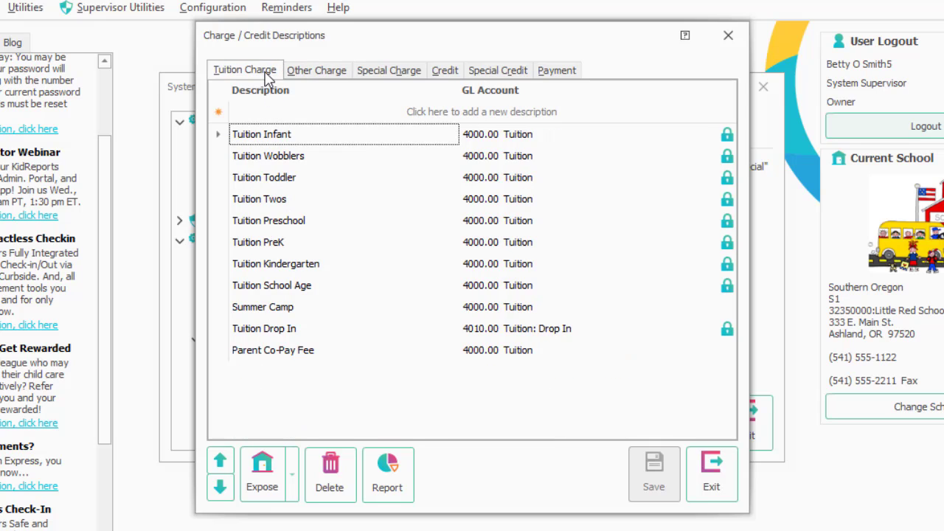
pyautogui.click(357, 112)
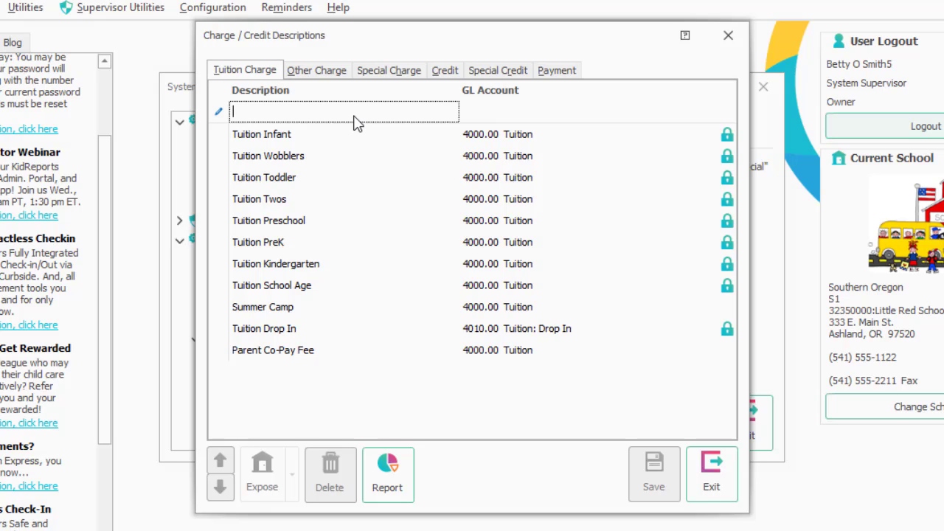
# Step: Name the new tuition charge 'Green Room', post it to GL 4000.00 Tuition, and open its school exposure
pyautogui.write('Green ')
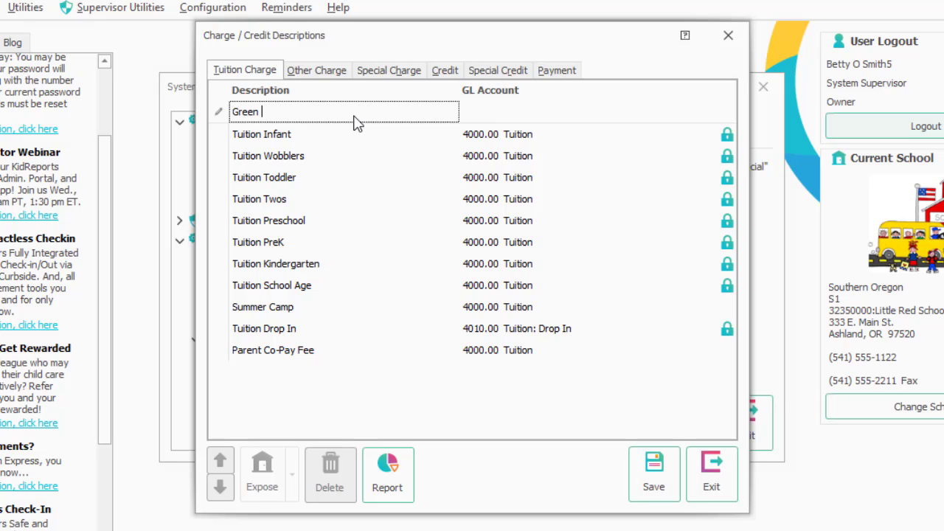
pyautogui.write('Room')
pyautogui.click(488, 111)
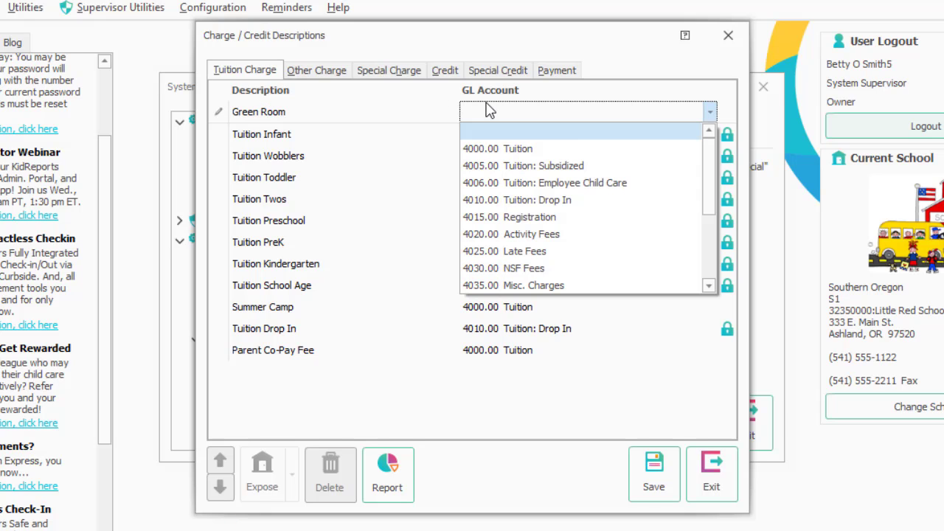
pyautogui.click(573, 150)
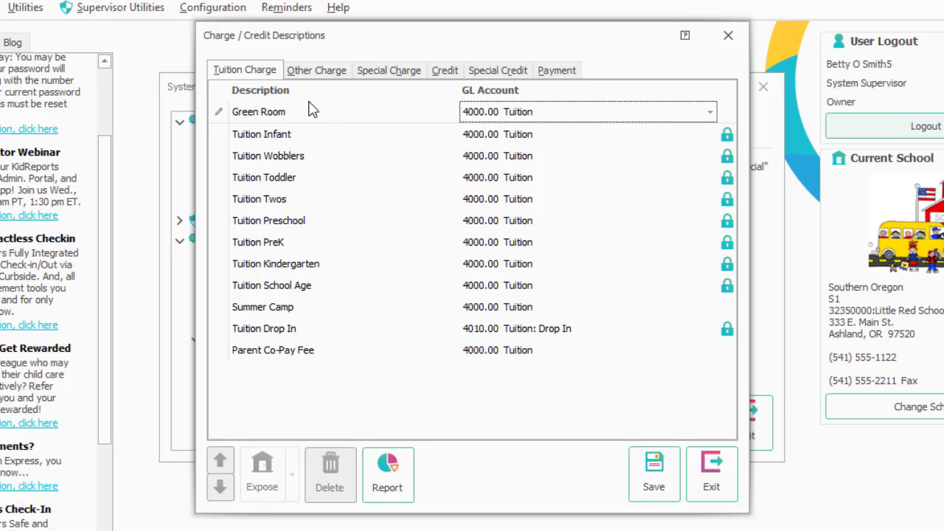
pyautogui.hotkey('alt', 'e')
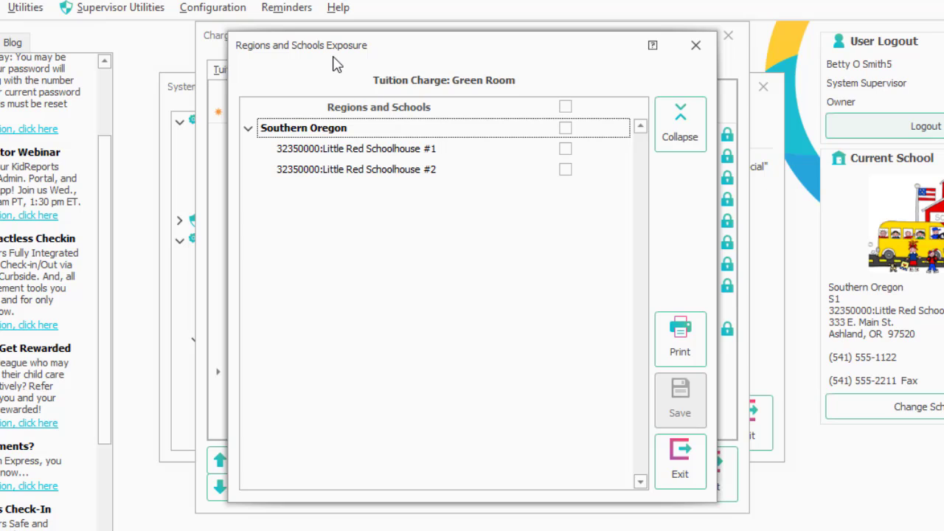
# Step: Expose Green Room to Little Red Schoolhouse #1 only, excluding #2, and save
pyautogui.click(565, 107)
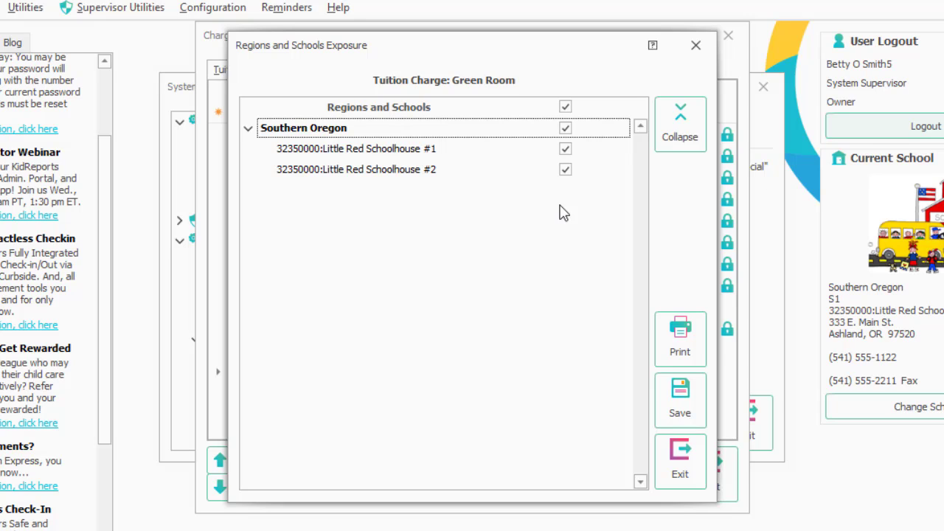
pyautogui.click(566, 170)
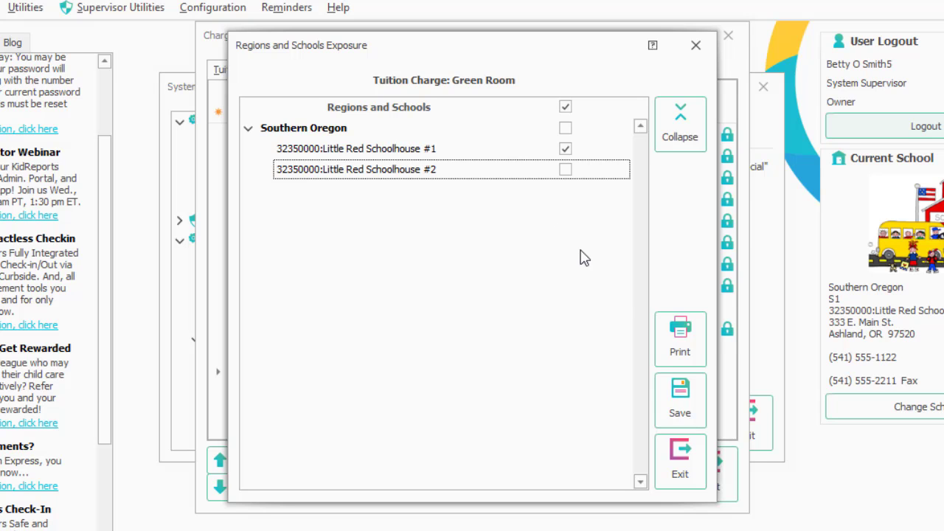
pyautogui.click(683, 410)
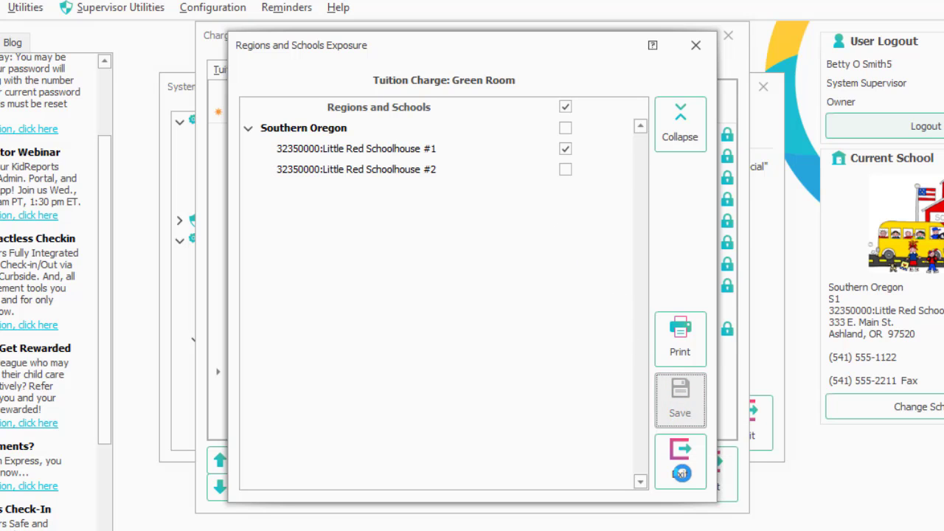
pyautogui.click(678, 472)
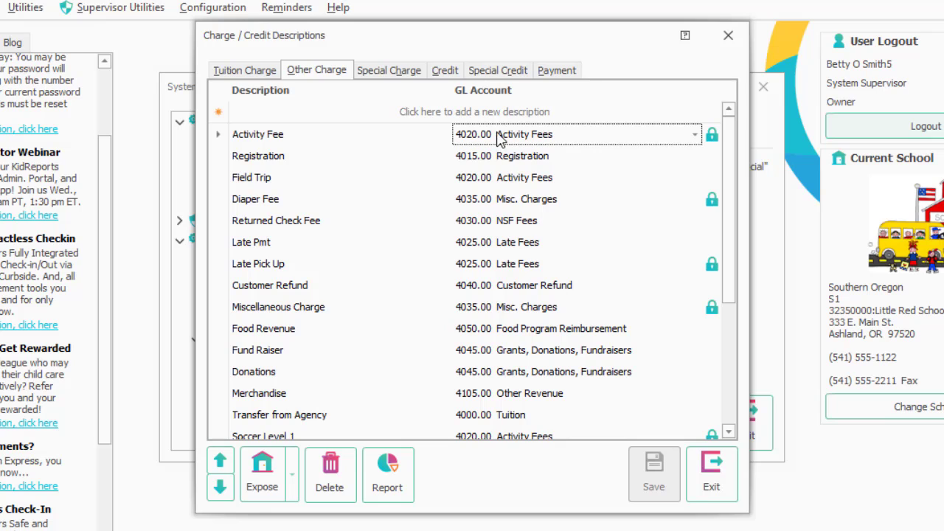
# Step: Browse the Credit descriptions and a new credit's GL account choices, then view Payment descriptions
pyautogui.click(445, 71)
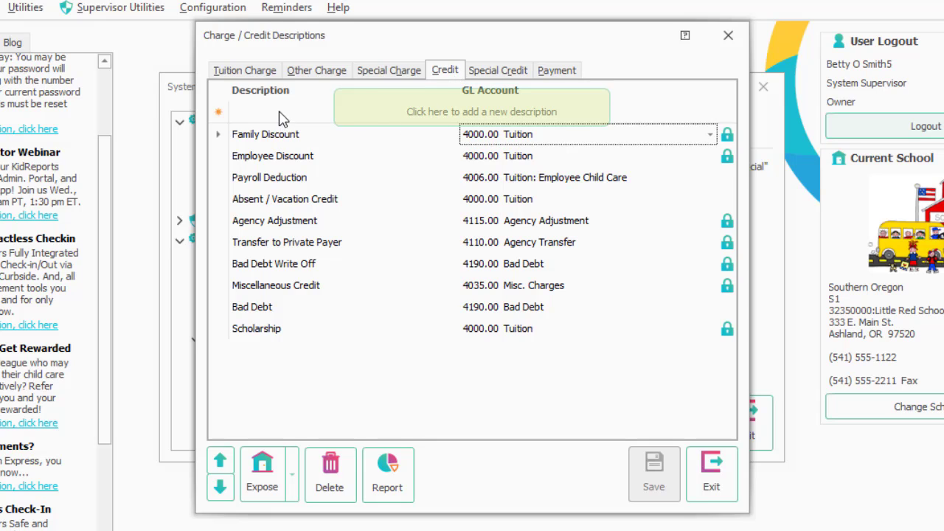
pyautogui.click(341, 115)
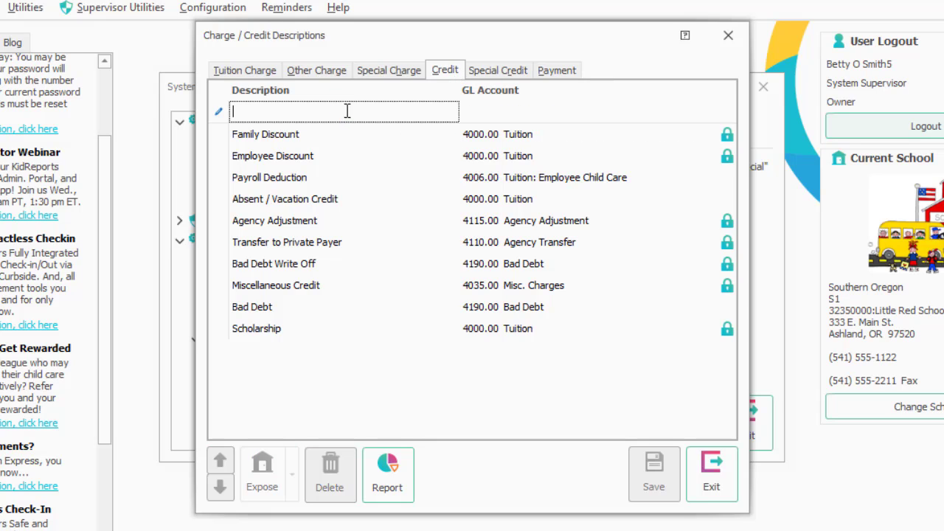
pyautogui.click(480, 118)
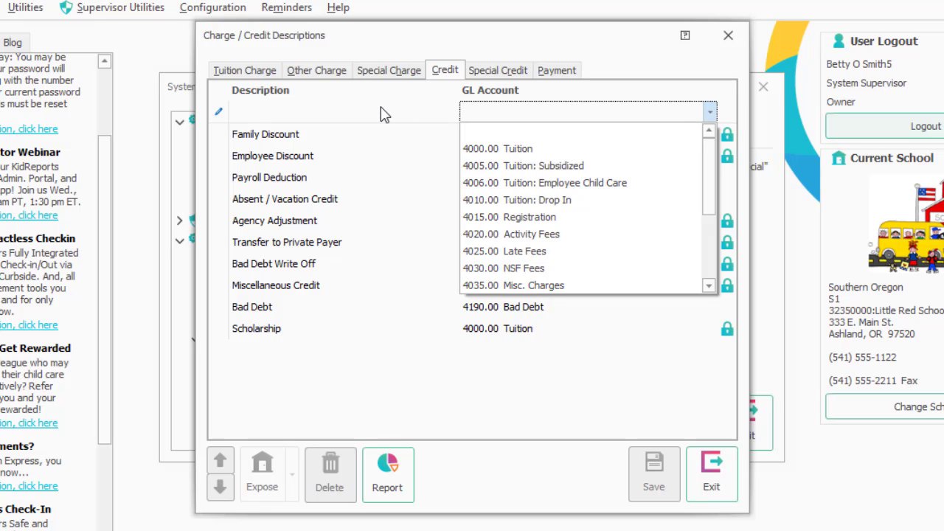
pyautogui.click(382, 113)
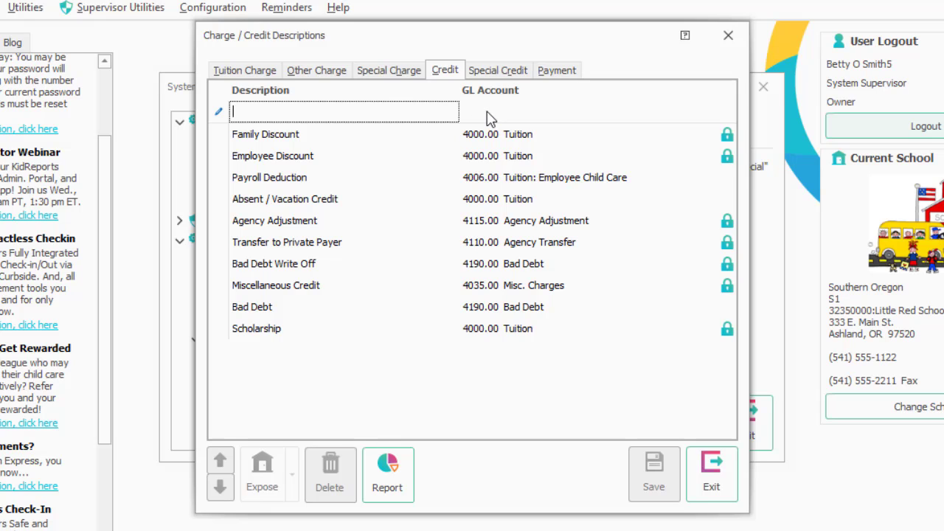
pyautogui.click(556, 71)
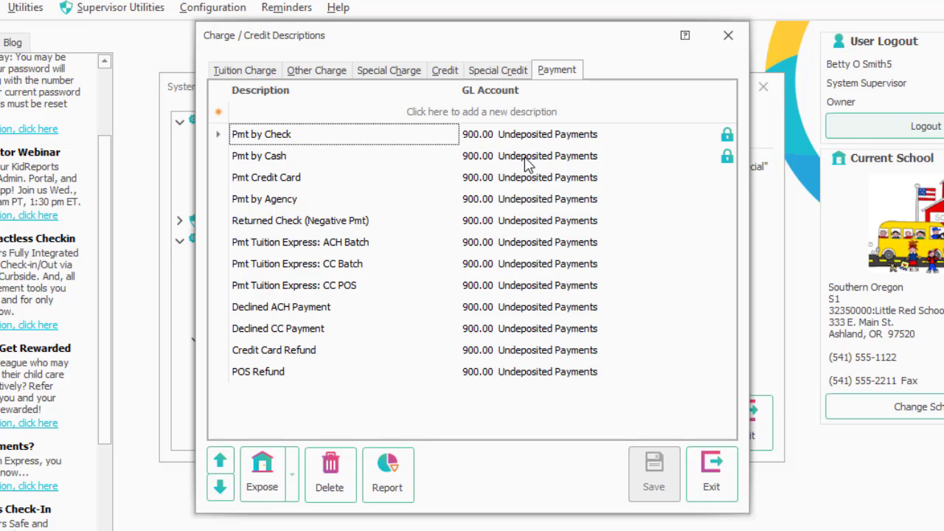
# Step: Review the Special Deposits & Credits Map pairing special charges with credits, then close the descriptions
pyautogui.click(402, 75)
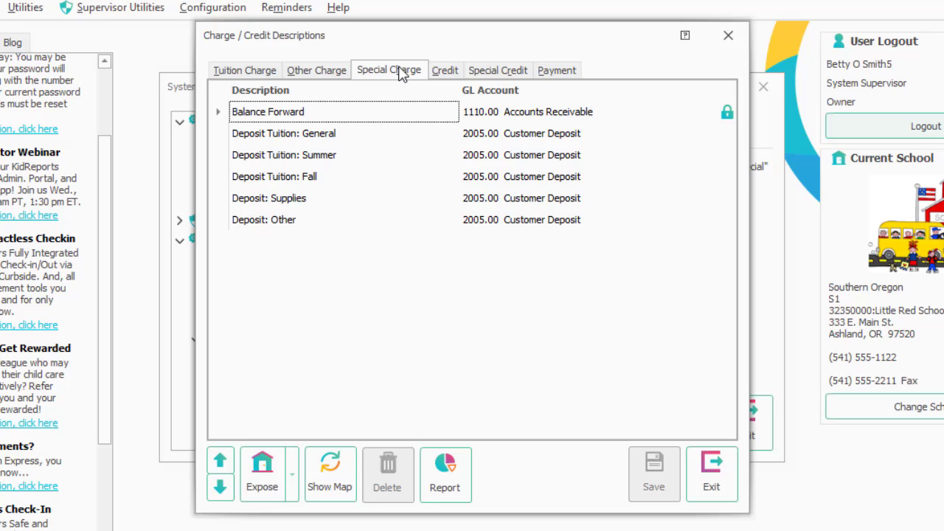
pyautogui.click(498, 77)
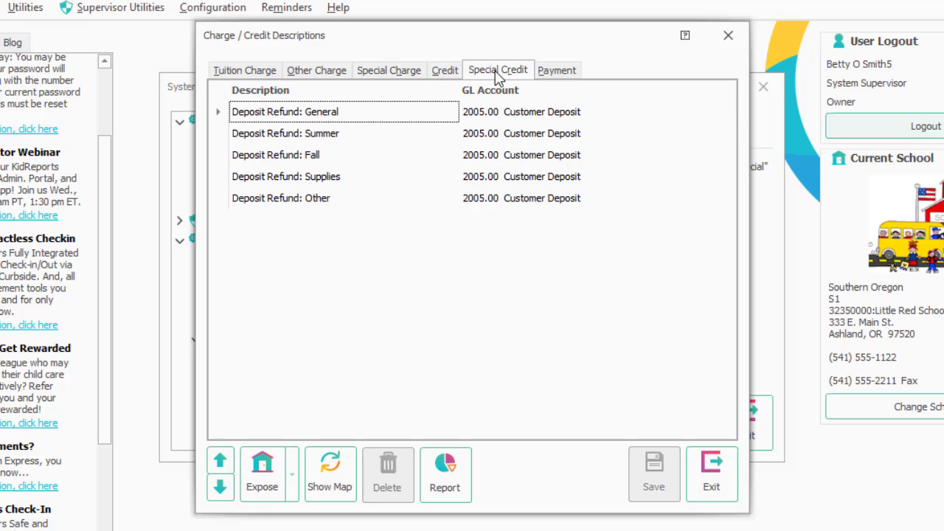
pyautogui.click(394, 76)
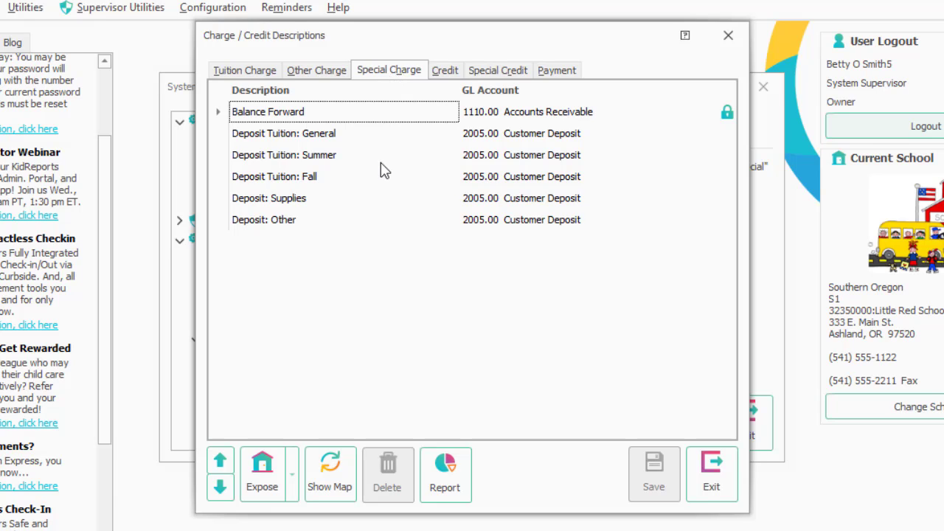
pyautogui.click(327, 135)
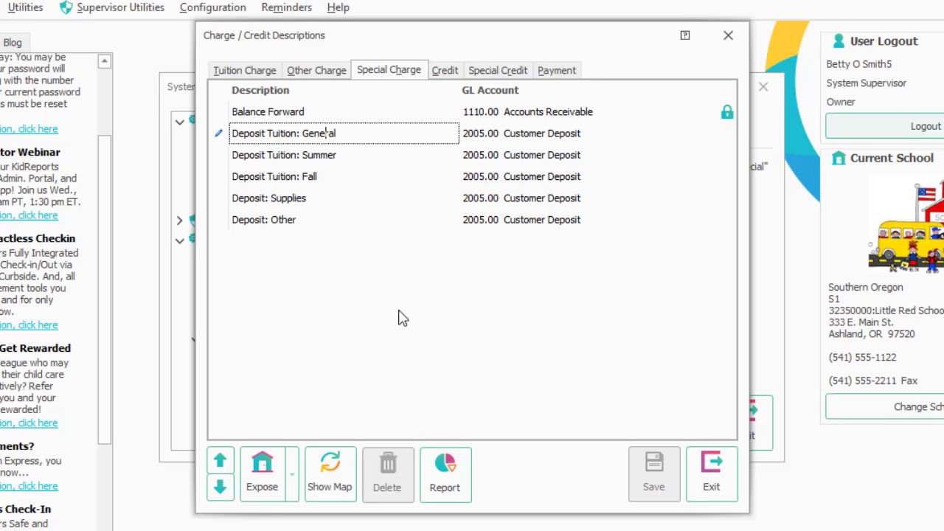
pyautogui.click(342, 483)
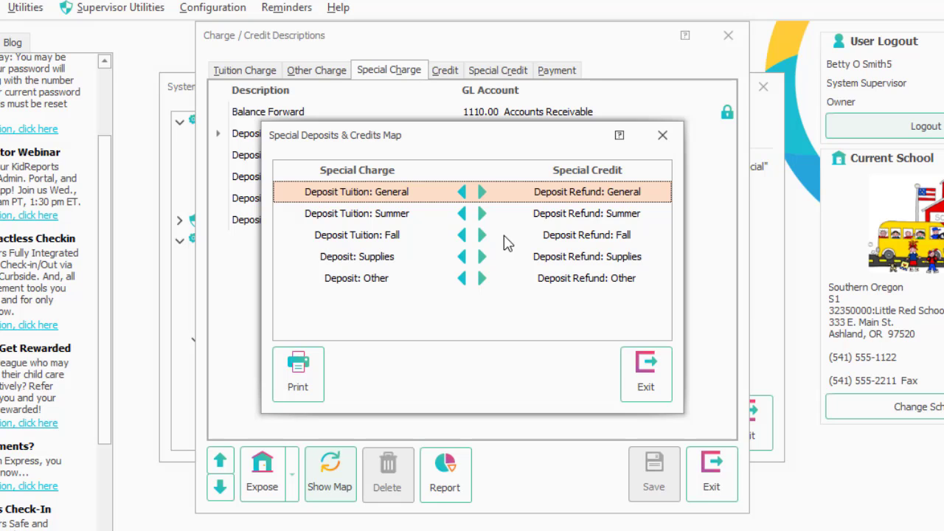
pyautogui.click(633, 365)
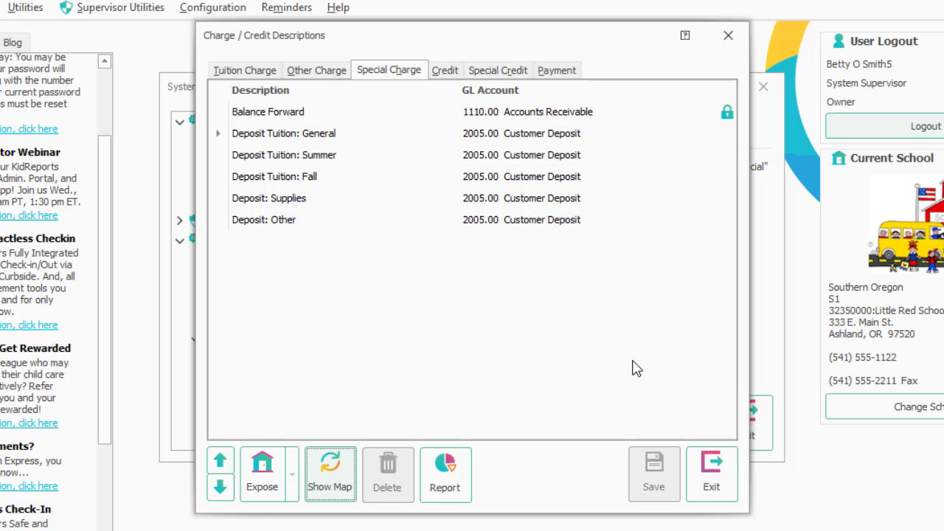
pyautogui.click(710, 483)
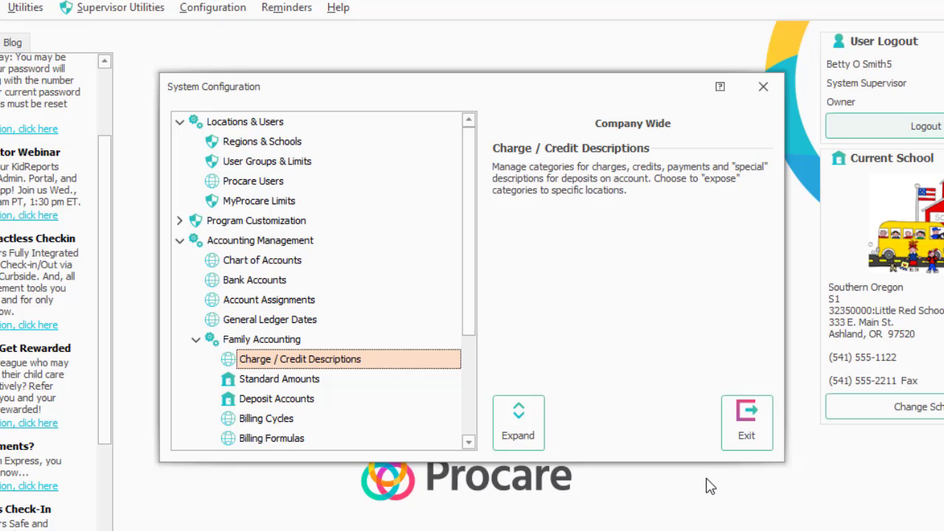
# Step: Confirm Green Room is listed among tuition charges, then select Standard Amounts for Little Red Schoolhouse #1
pyautogui.doubleClick(317, 364)
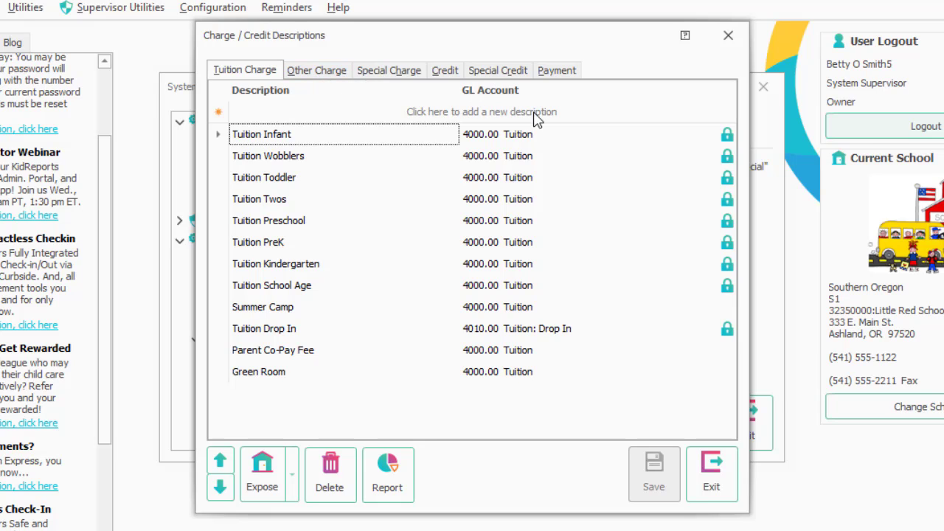
pyautogui.click(711, 487)
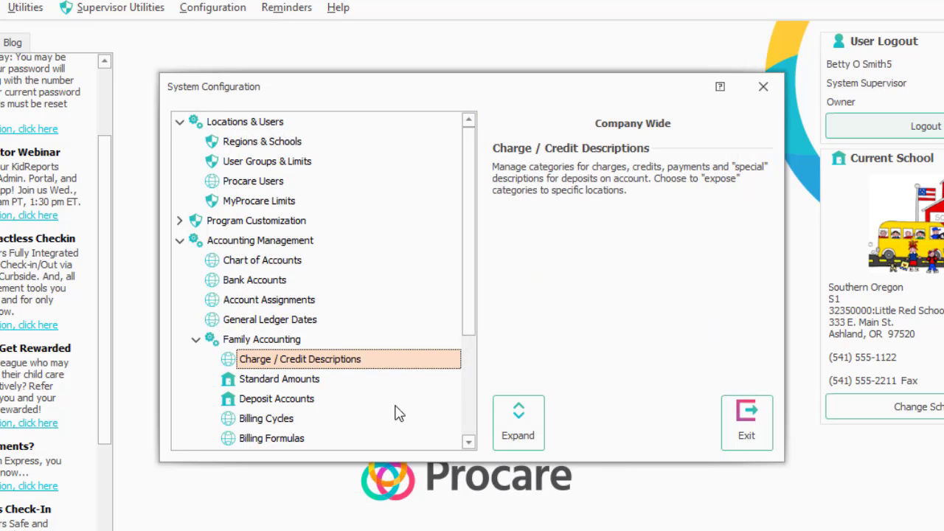
pyautogui.click(345, 388)
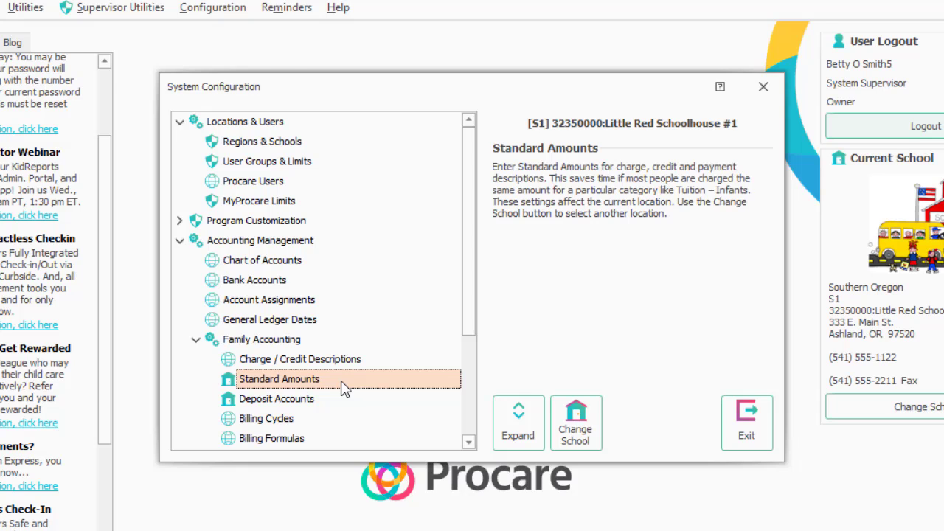
# Step: In Standard Amounts, change Tuition Infant to 158.00 and Tuition Wobblers to 133.00, then save
pyautogui.doubleClick(345, 388)
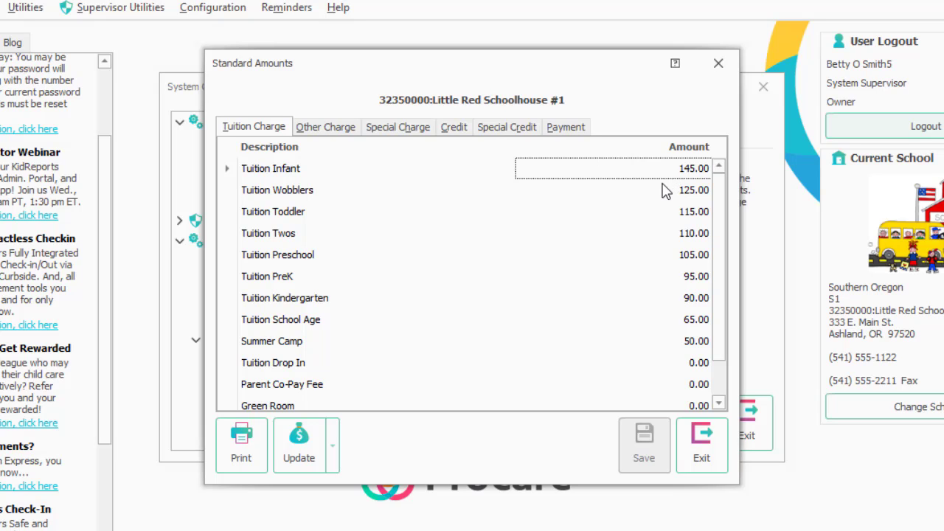
pyautogui.click(673, 169)
pyautogui.write('158')
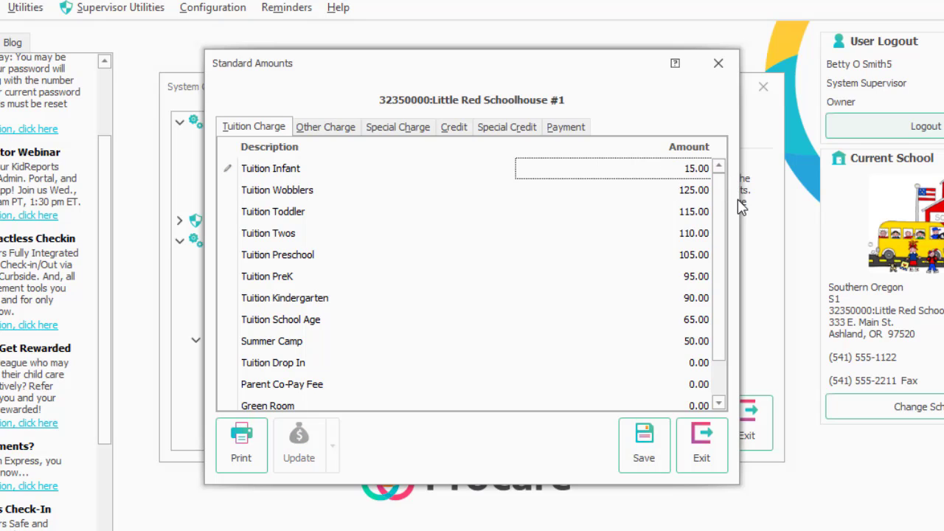
pyautogui.press('Return')
pyautogui.press('Down')
pyautogui.write('133')
pyautogui.press('Return')
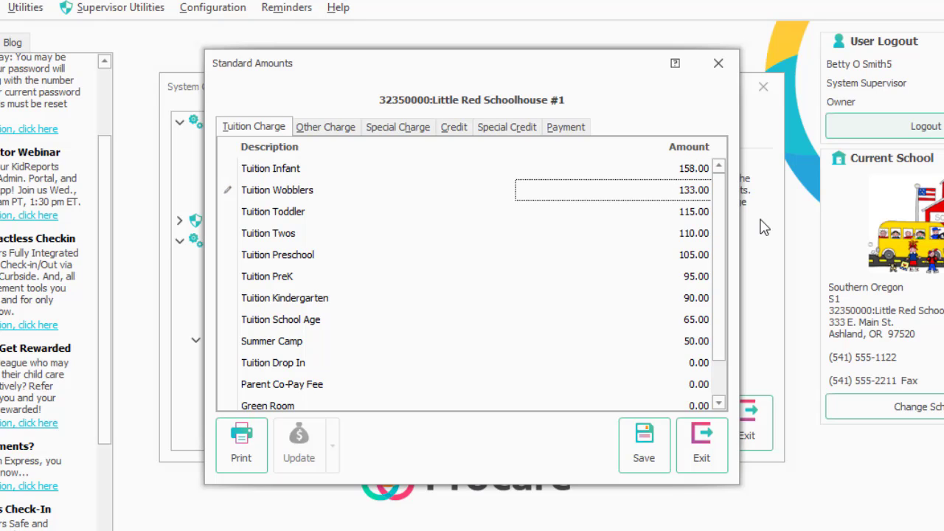
pyautogui.click(646, 452)
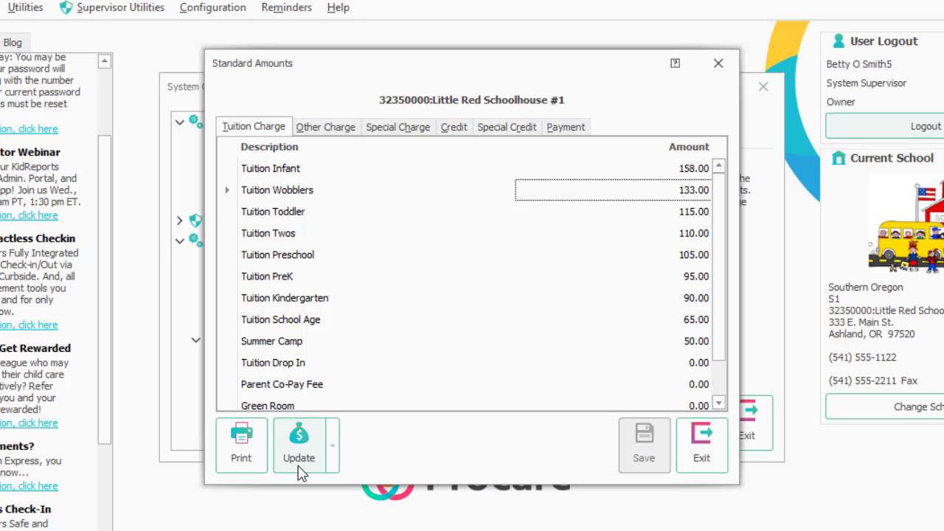
pyautogui.click(688, 169)
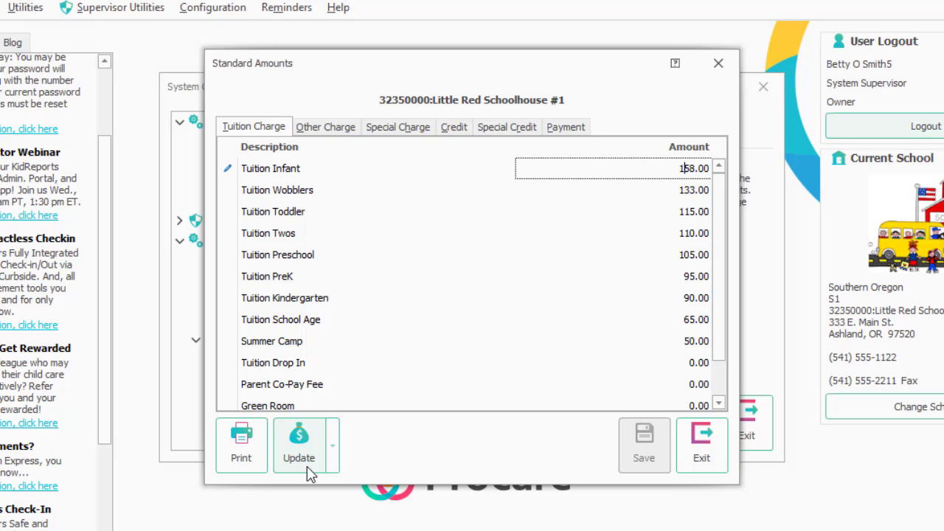
# Step: Push the new tuition amounts to all Tuition Charge billing boxes via Update All, then exit Standard Amounts
pyautogui.click(332, 463)
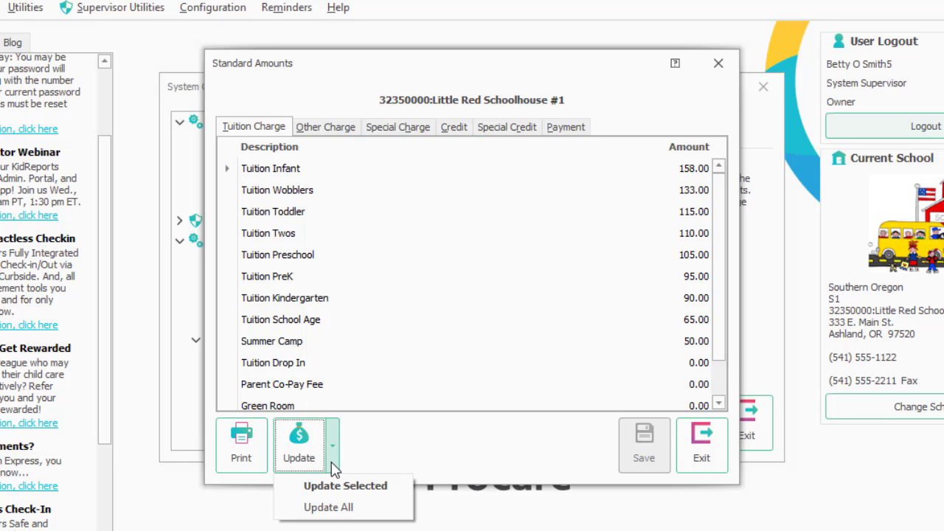
pyautogui.click(361, 516)
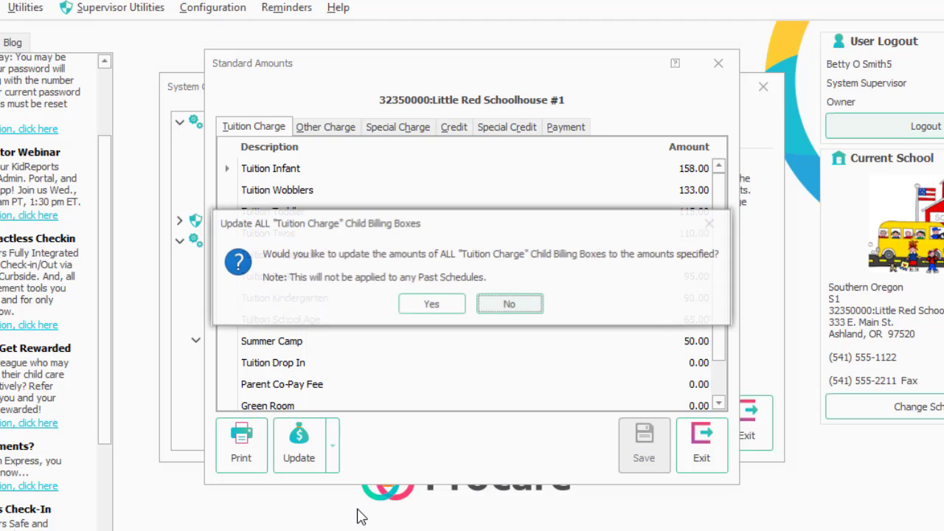
pyautogui.click(434, 311)
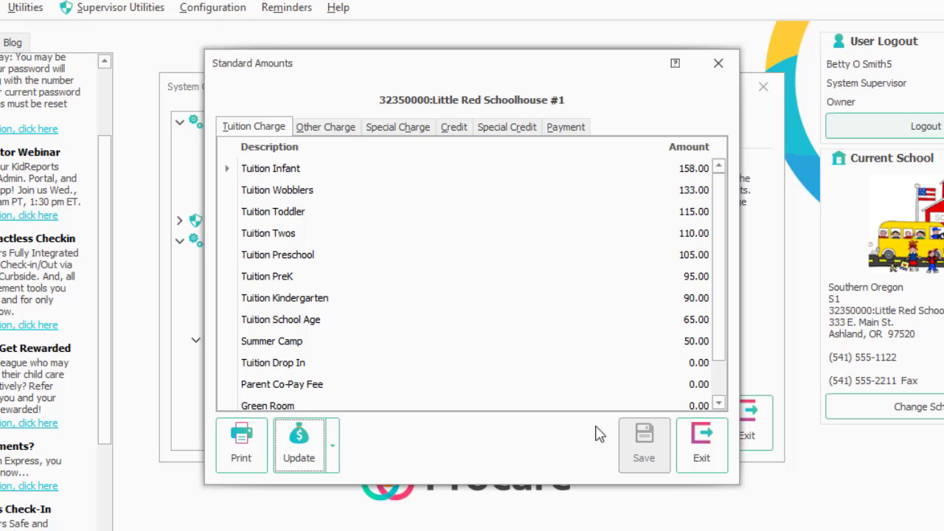
pyautogui.click(700, 447)
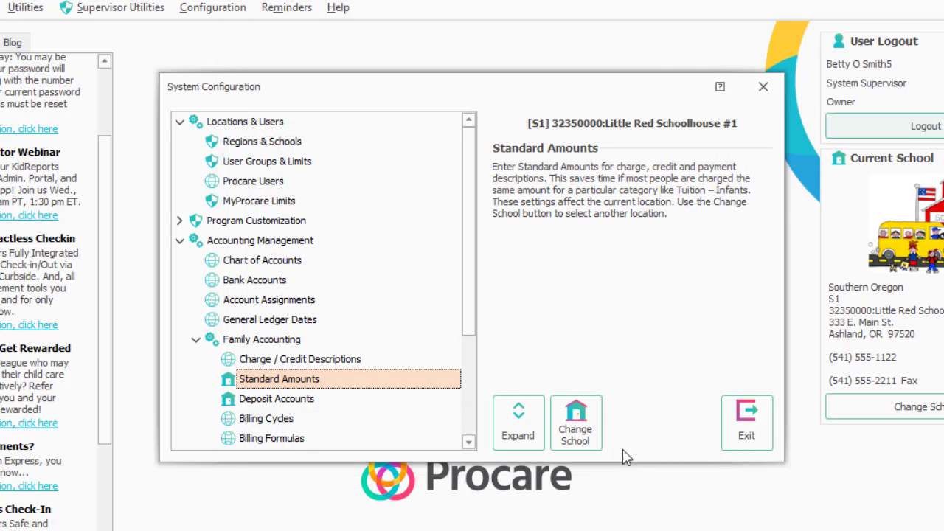
# Step: Inspect the Billing Cycles list and close it again
pyautogui.click(297, 425)
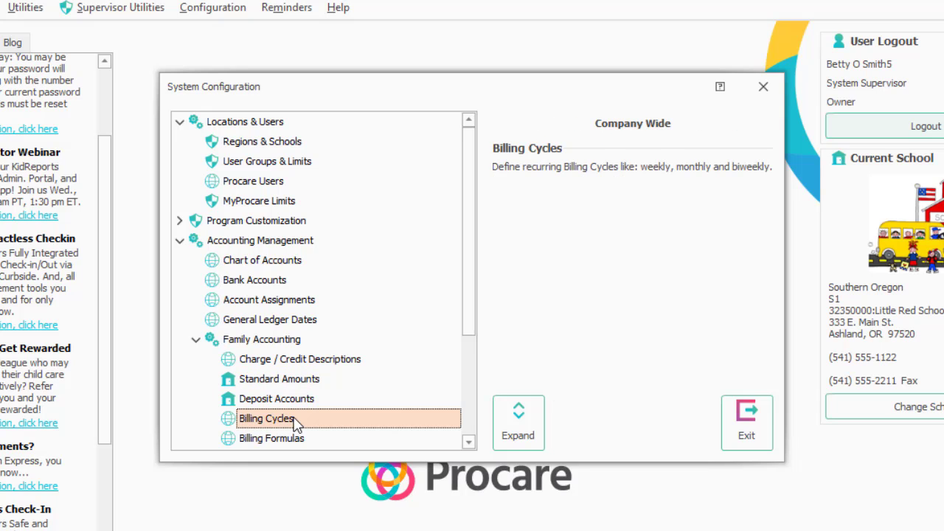
pyautogui.doubleClick(295, 424)
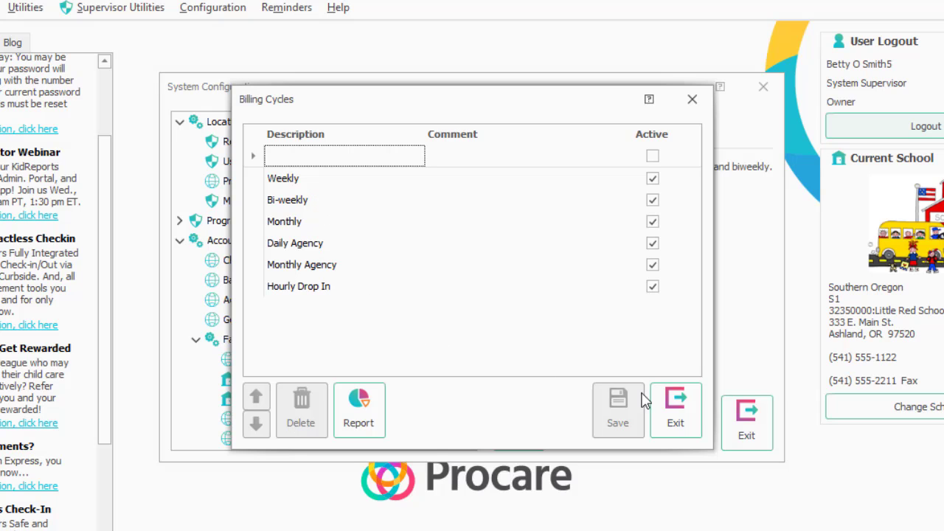
pyautogui.click(676, 414)
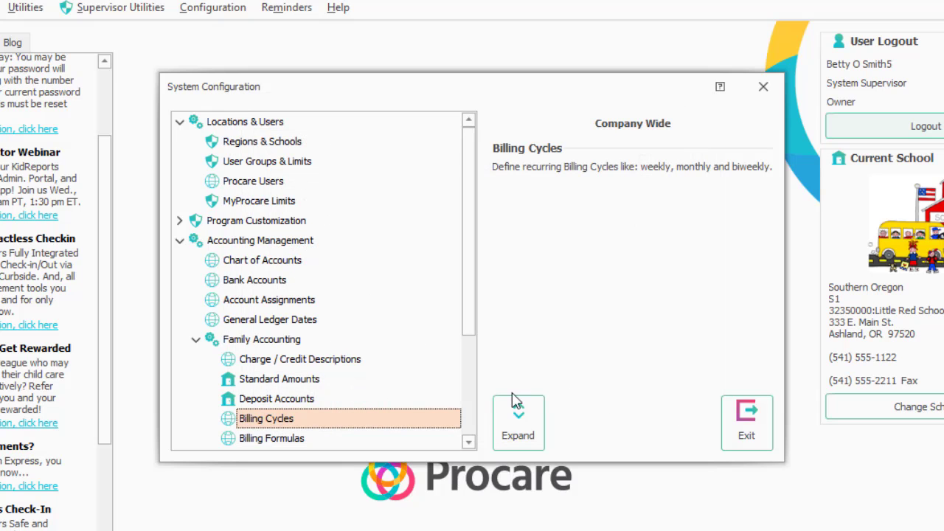
# Step: Inspect the Billing Formulas list, then close it and System Configuration
pyautogui.doubleClick(354, 441)
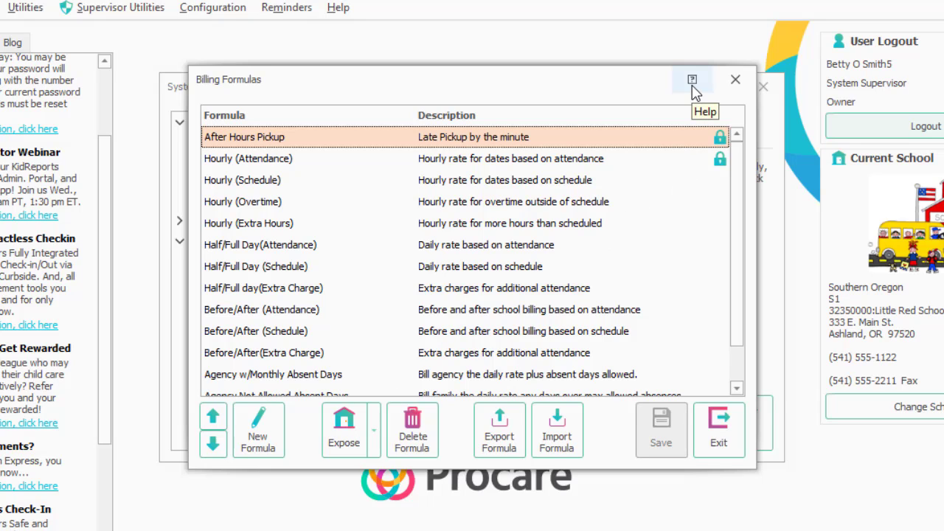
pyautogui.click(735, 80)
pyautogui.click(764, 88)
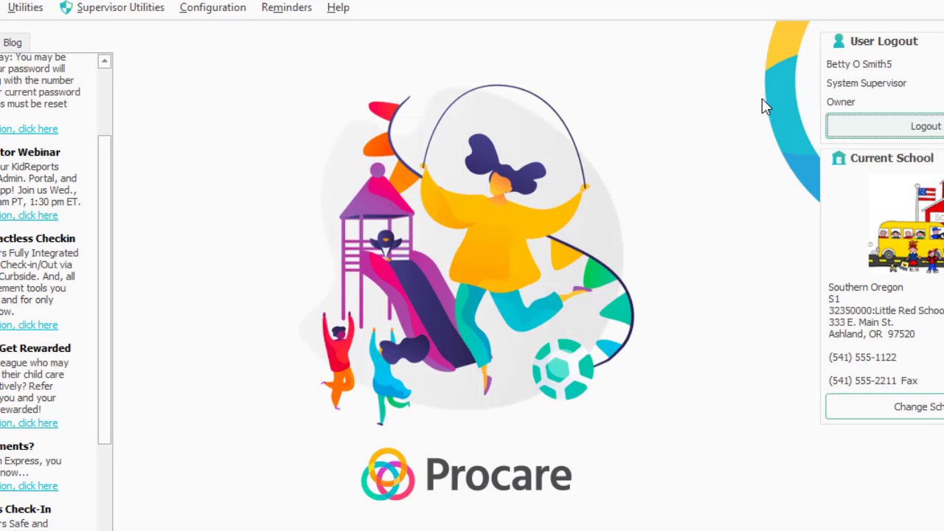